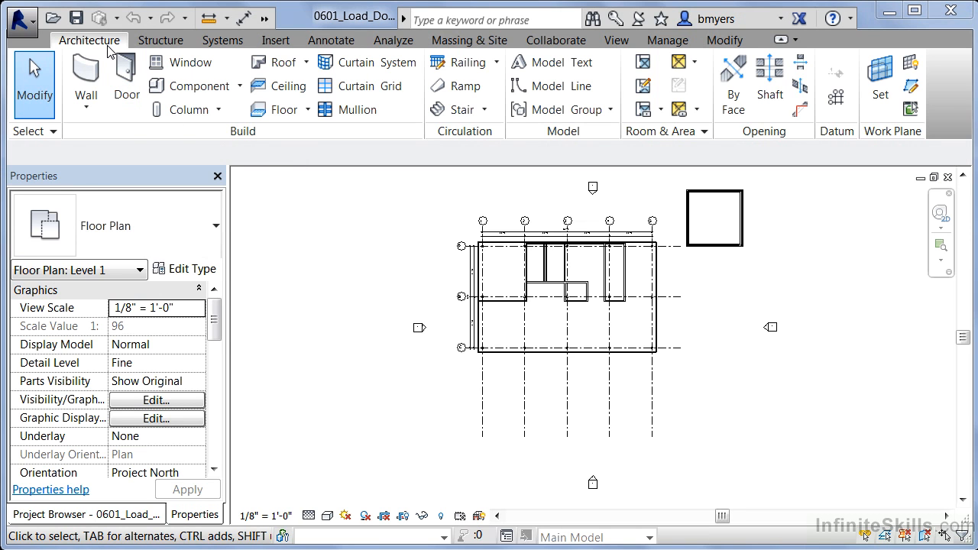
Step: Start placing a door and review the door types already available in the project
left_click(128, 79)
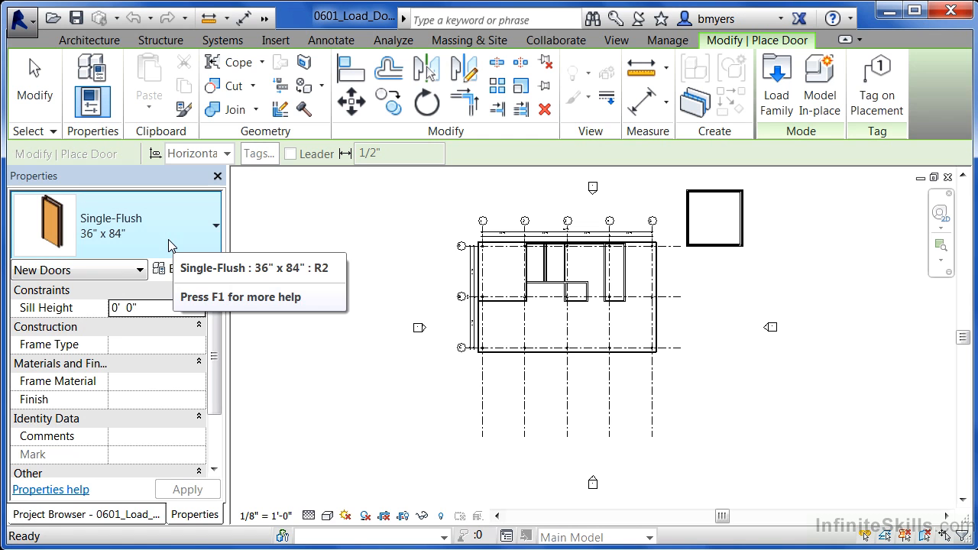
left_click(170, 243)
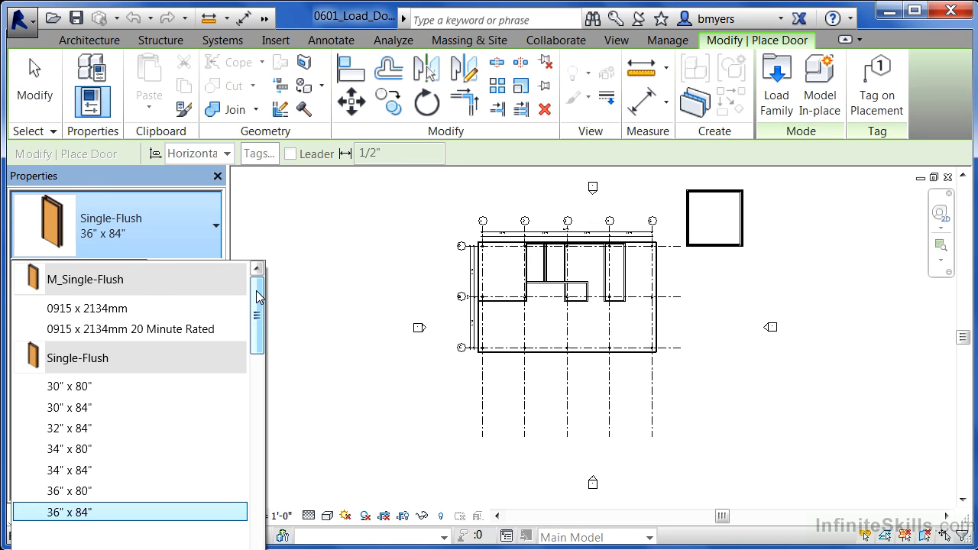
mouse_move(129, 319)
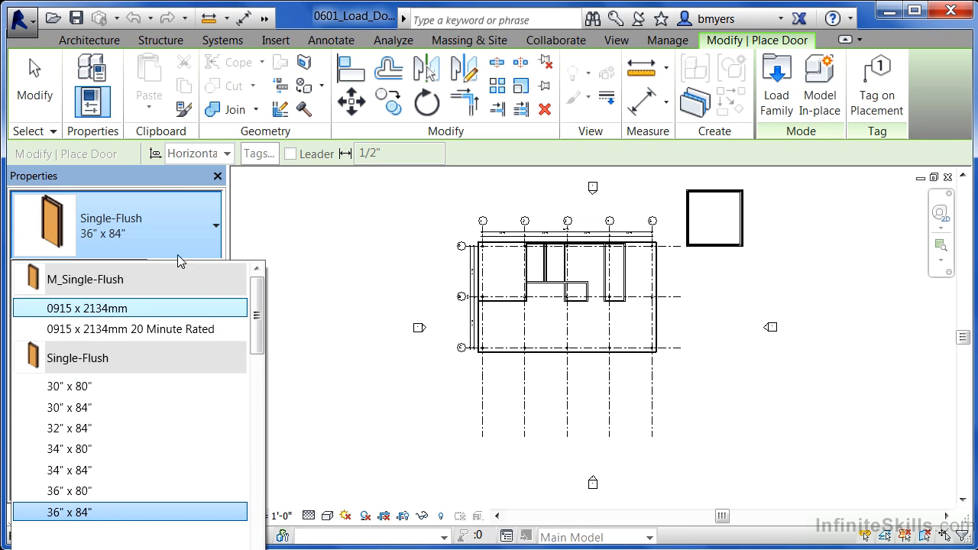
left_click(166, 178)
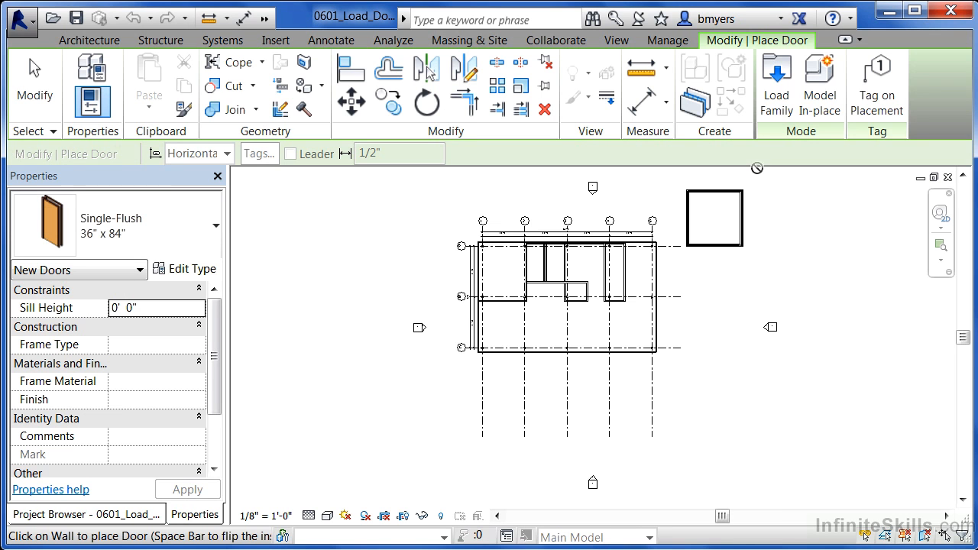
Step: Open the Doors folder of the US Imperial library for loading a family and select Bifold-2 Panel.rfa
left_click(777, 99)
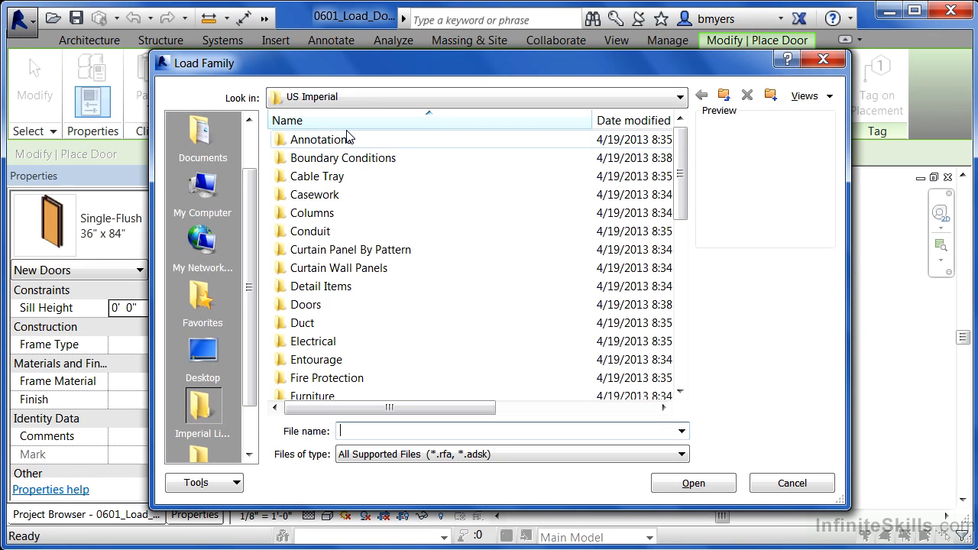
double_click(318, 307)
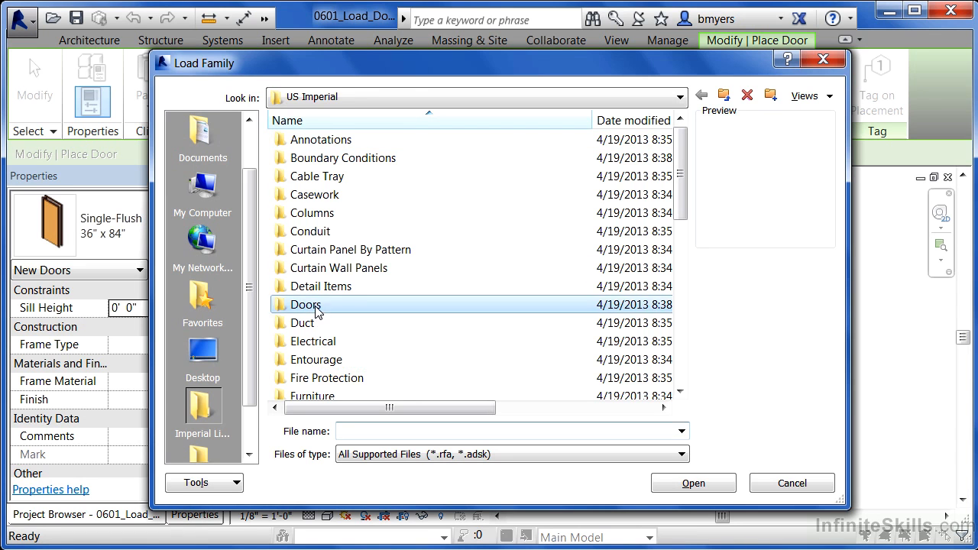
left_click(362, 141)
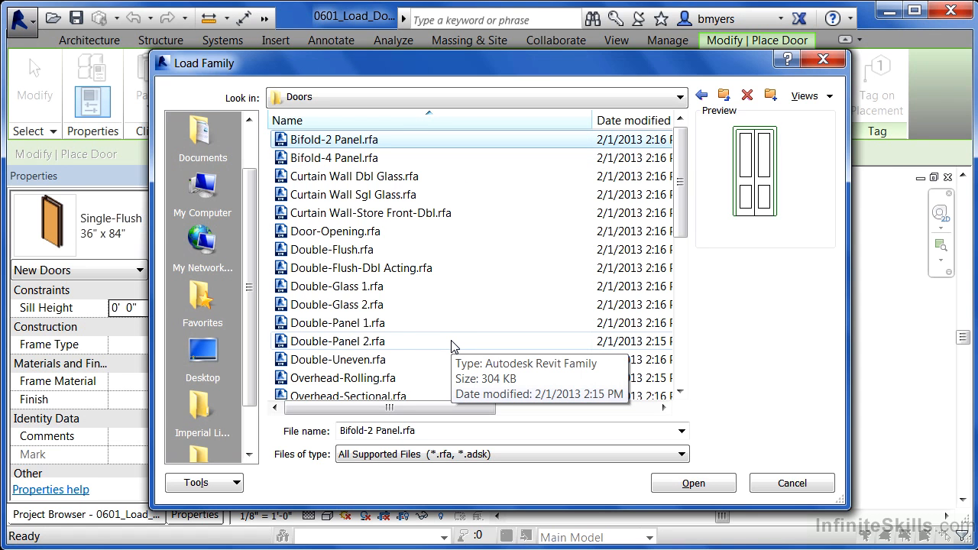
Step: Examine the previews of the door families in the Doors folder one after another, forward to Single-Cold Room.rfa and back up the list
key("Down")
key("Down")
key("Down")
key("Down")
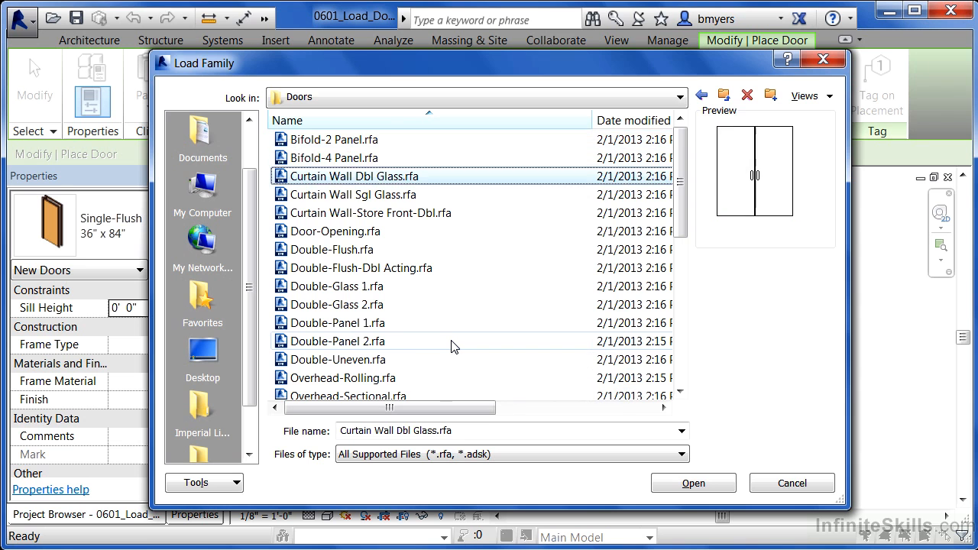
key("Down")
key("Down")
key("Down")
key("Down")
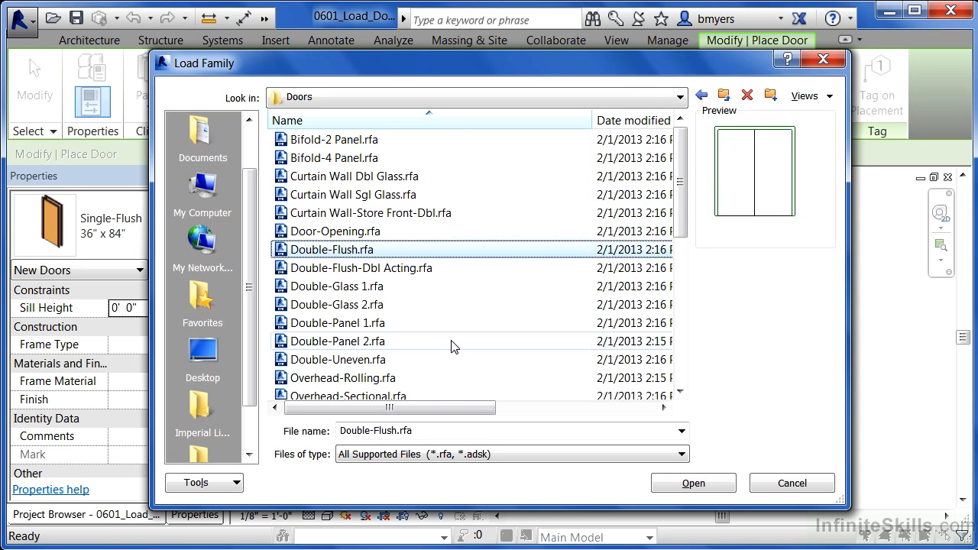
key("Down")
key("Down")
key("Down")
key("Down")
key("Down")
key("Down")
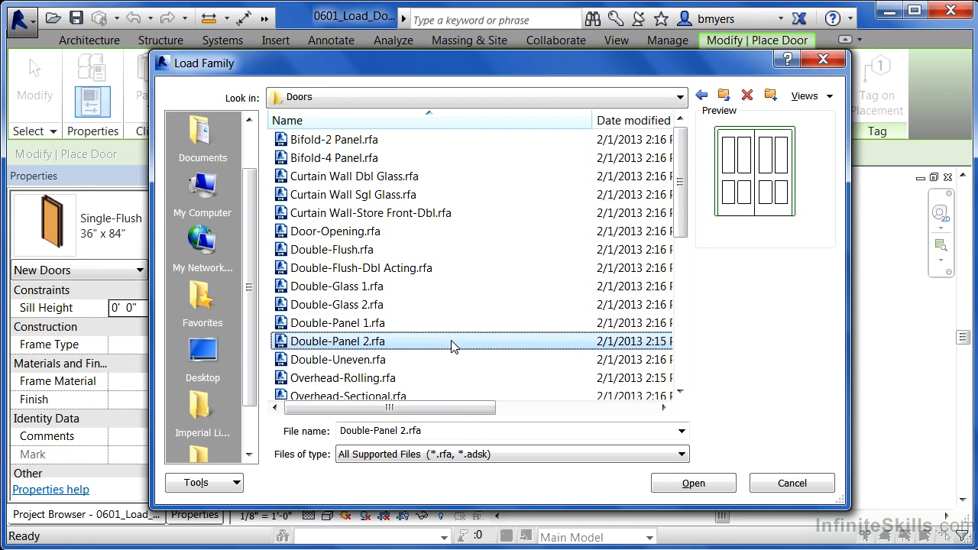
key("Down")
key("Down")
key("Down")
key("Down")
key("Down")
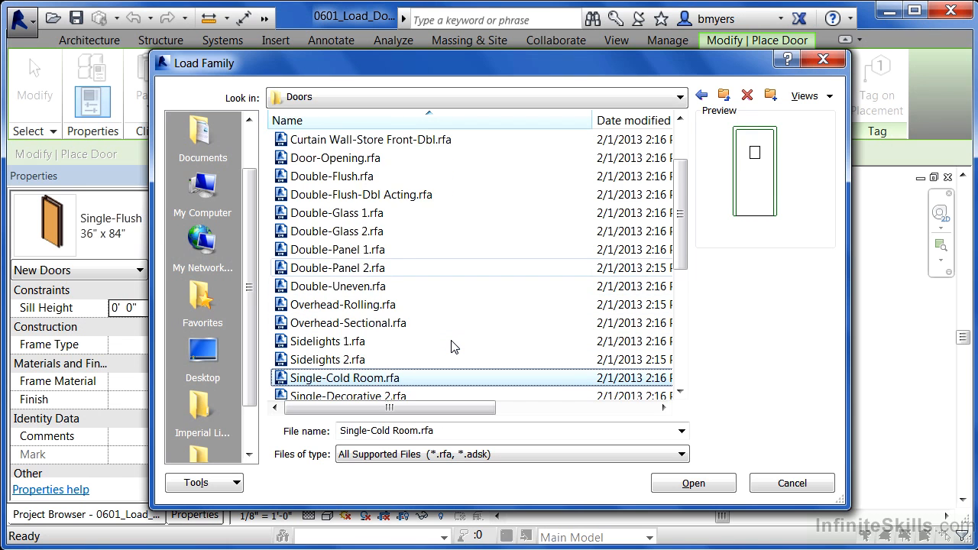
key("Up")
key("Up")
key("Up")
key("Up")
key("Up")
key("Up")
key("Up")
key("Up")
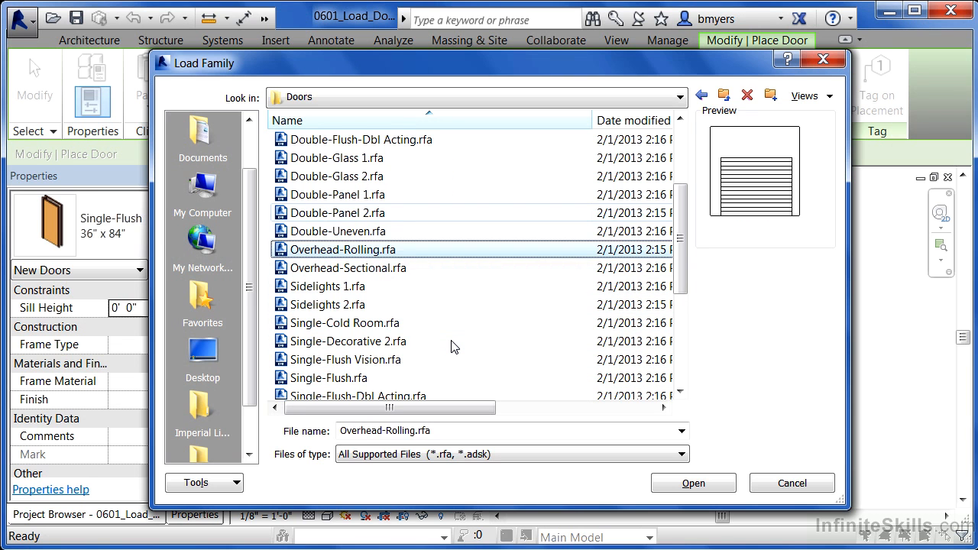
key("Up")
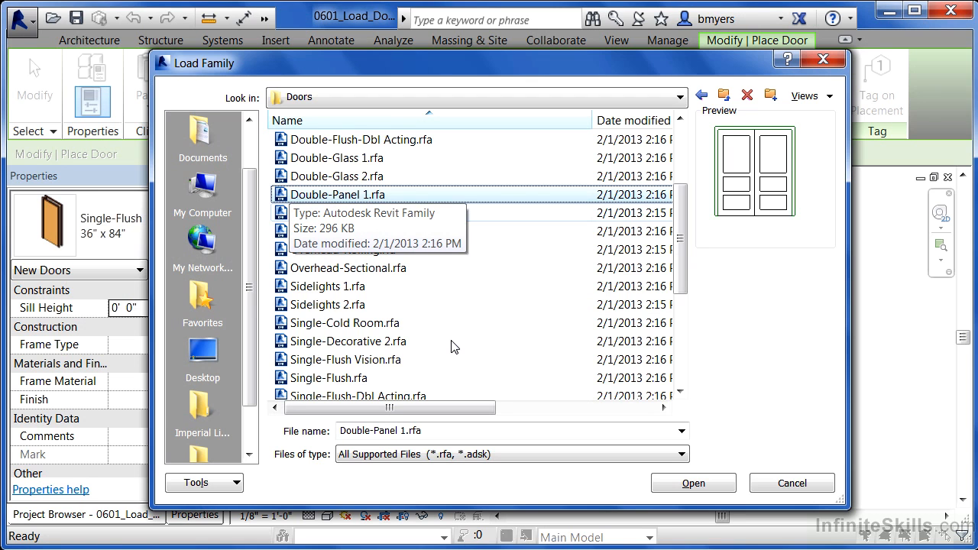
key("Up")
key("Up")
key("Up")
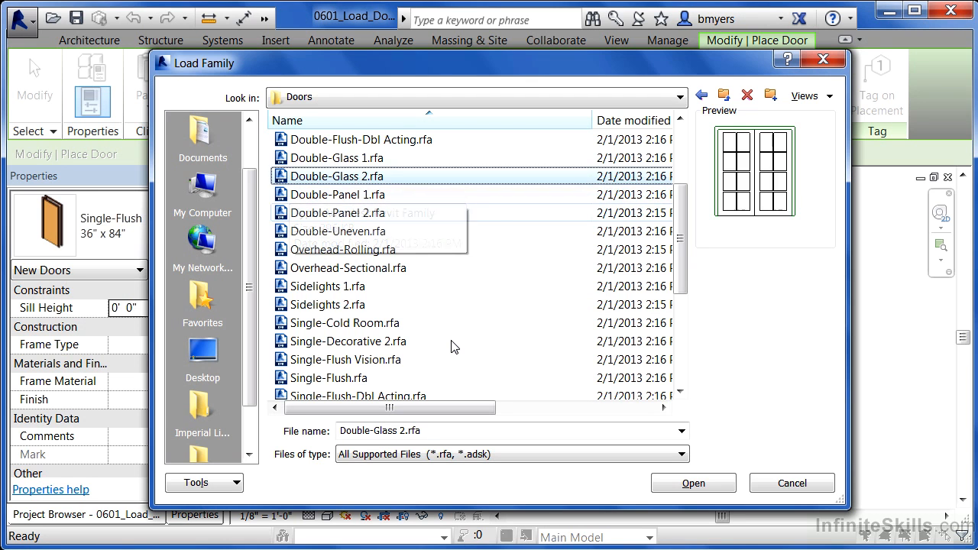
key("Up")
key("Up")
key("Up")
key("Up")
key("Up")
key("Up")
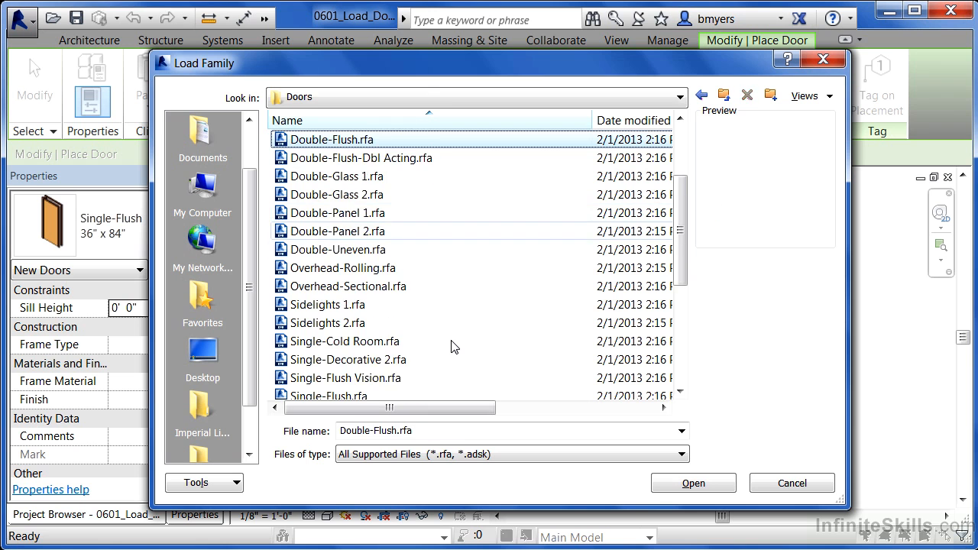
key("Up")
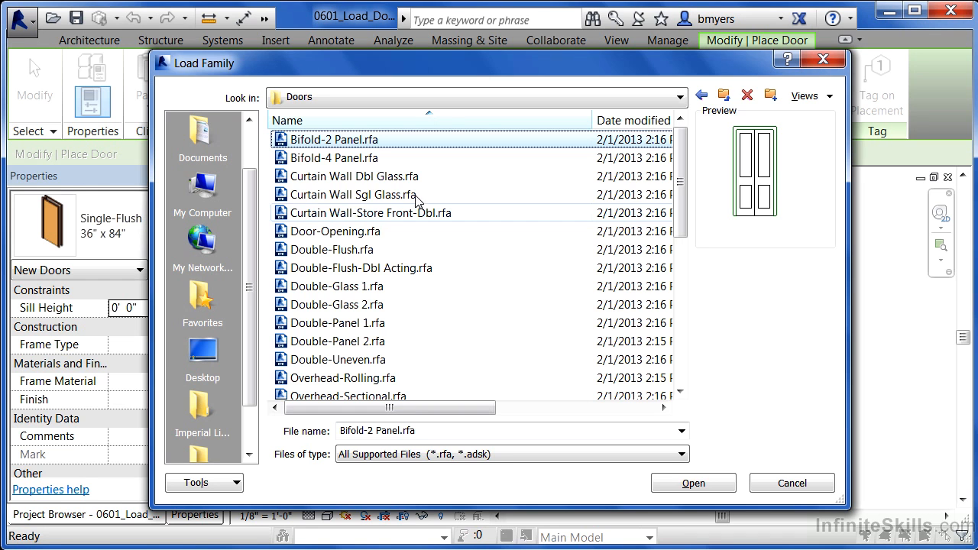
Step: Load the Curtain Wall-Store Front-Dbl.rfa door family and check the door type list for it
left_click(340, 218)
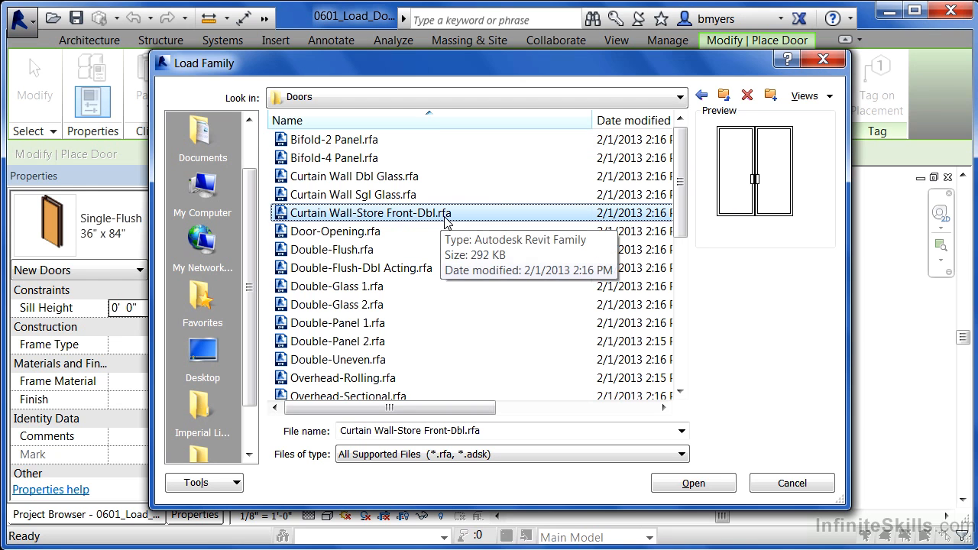
left_click(691, 485)
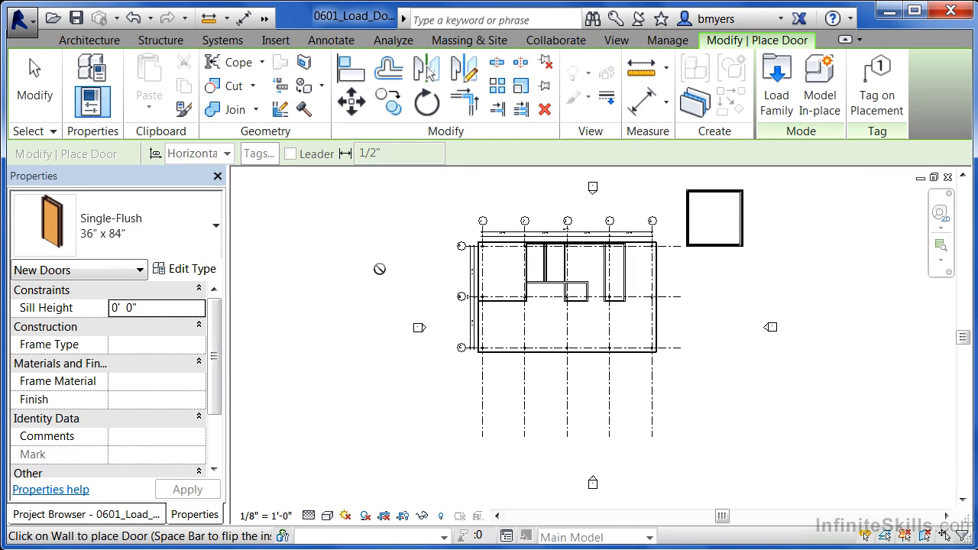
left_click(211, 240)
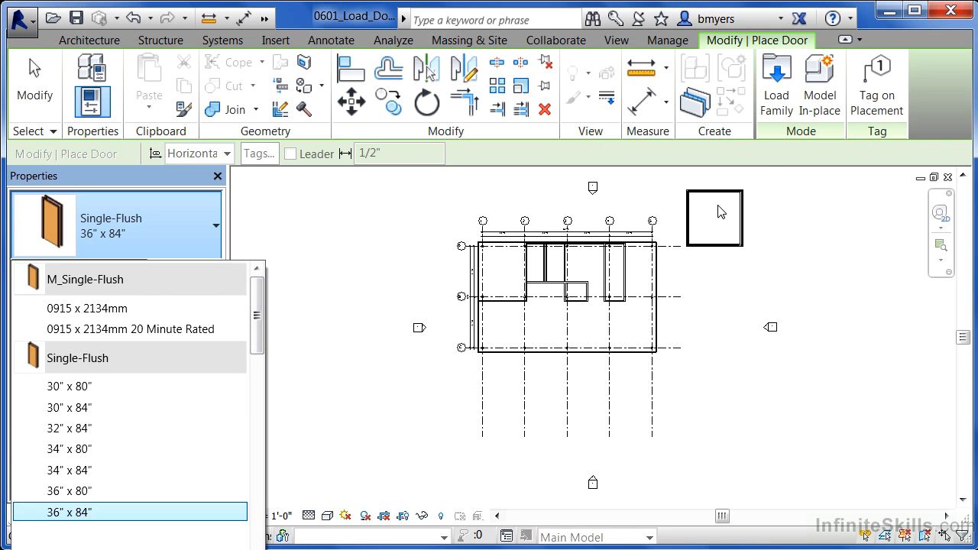
left_click(764, 158)
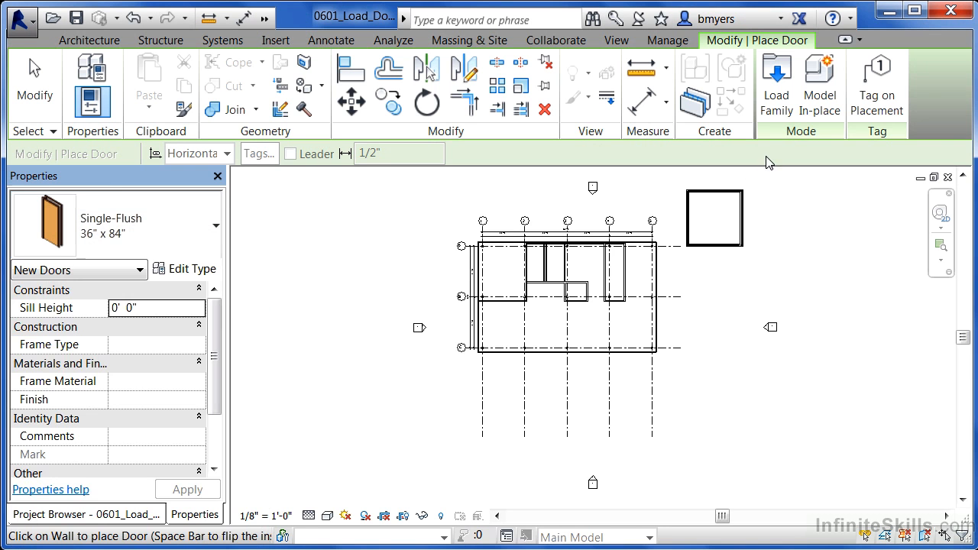
Step: Load the Overhead-Sectional.rfa family from the US Imperial Doors folder into the project
left_click(785, 103)
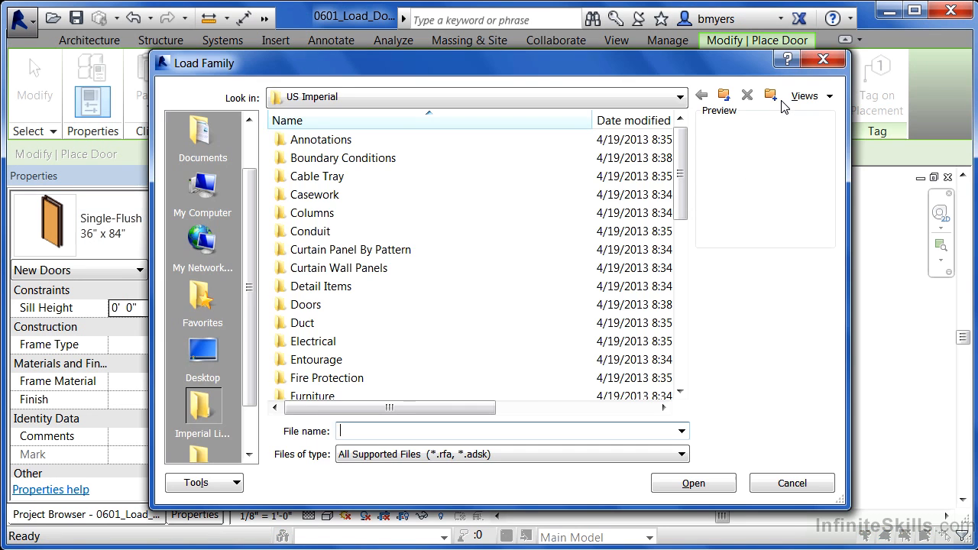
double_click(313, 304)
left_click_drag(680, 157, 680, 250)
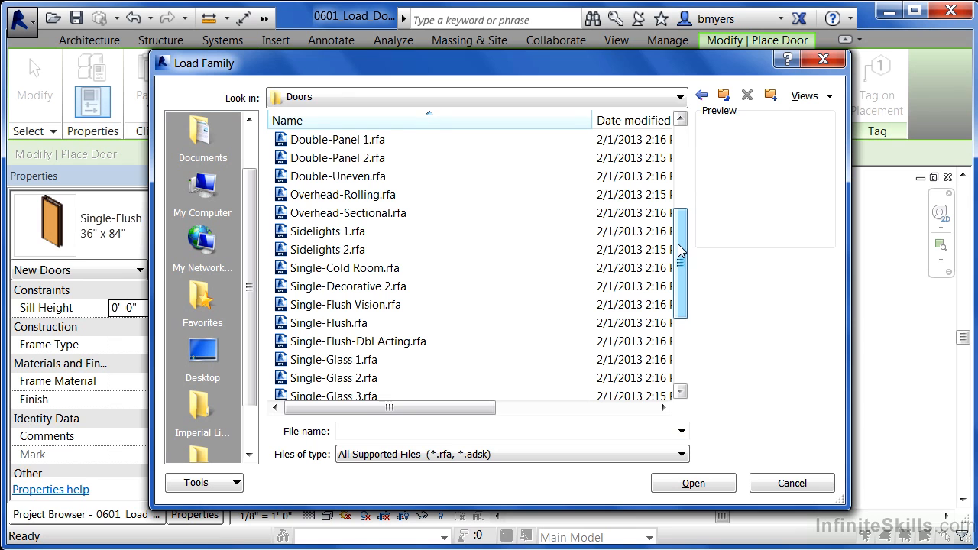
left_click(373, 218)
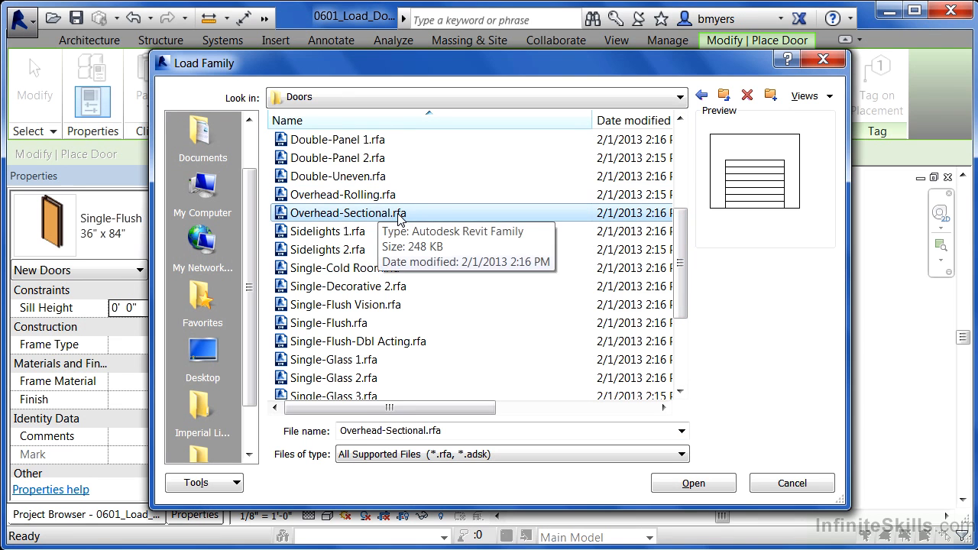
left_click(694, 483)
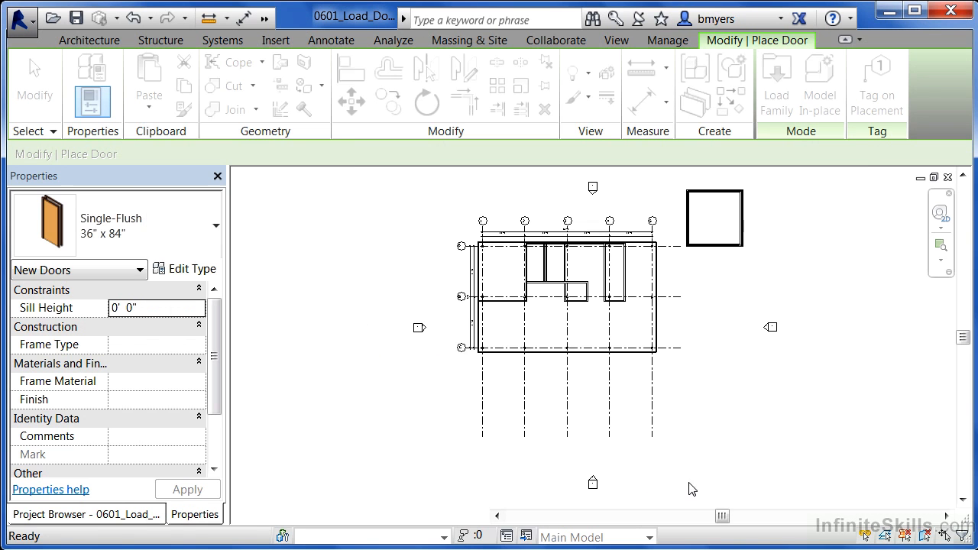
Step: Review the door types available after loading the overhead door, and leave door placement
left_click(130, 231)
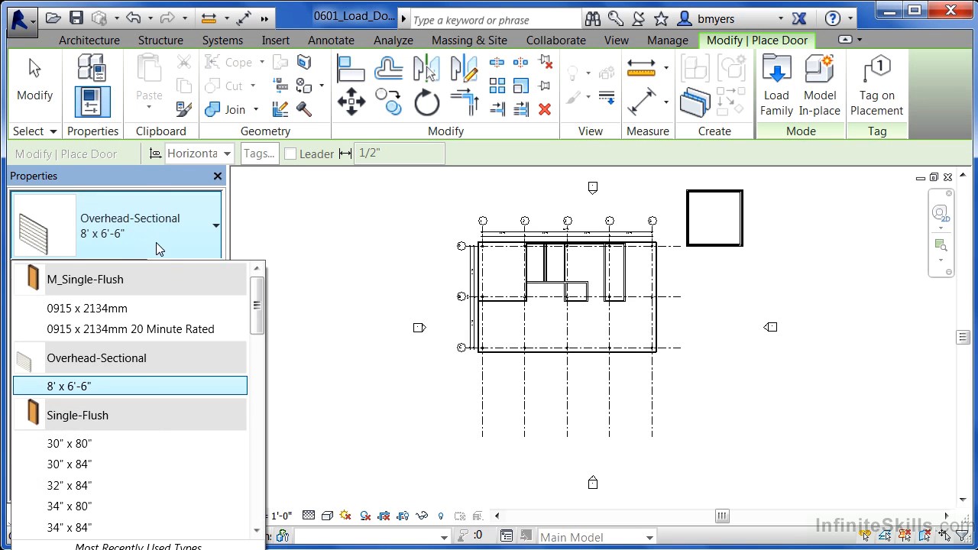
scroll(260, 310, "down", 1)
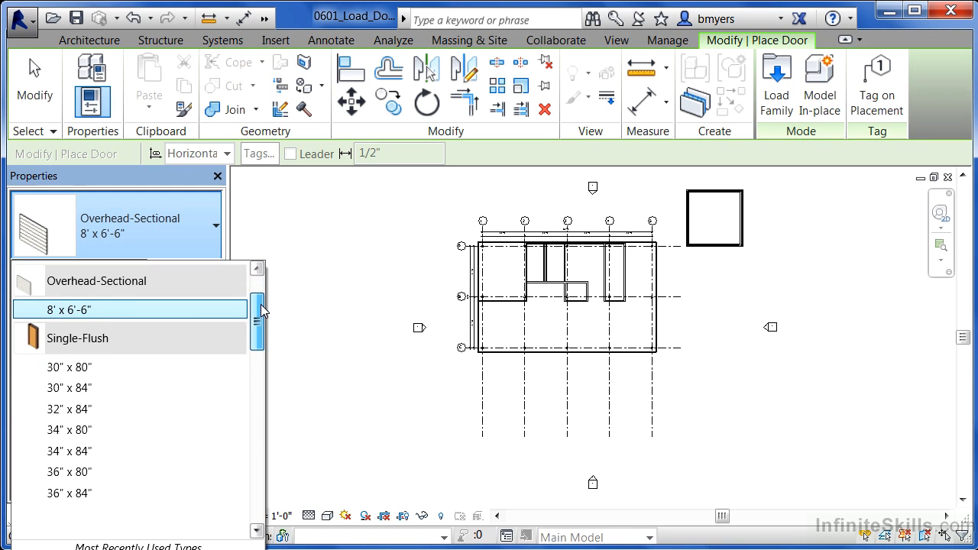
left_click_drag(261, 310, 261, 288)
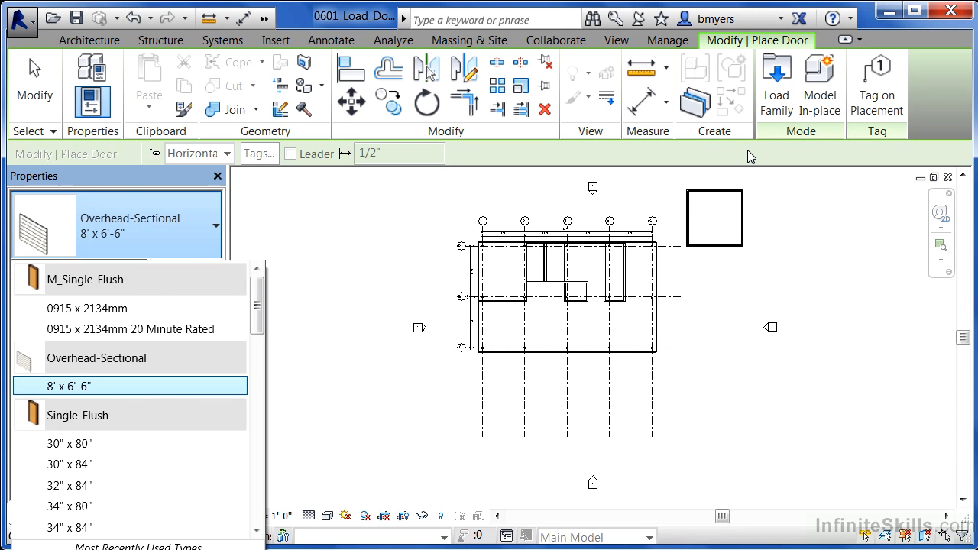
key("Escape")
key("Escape")
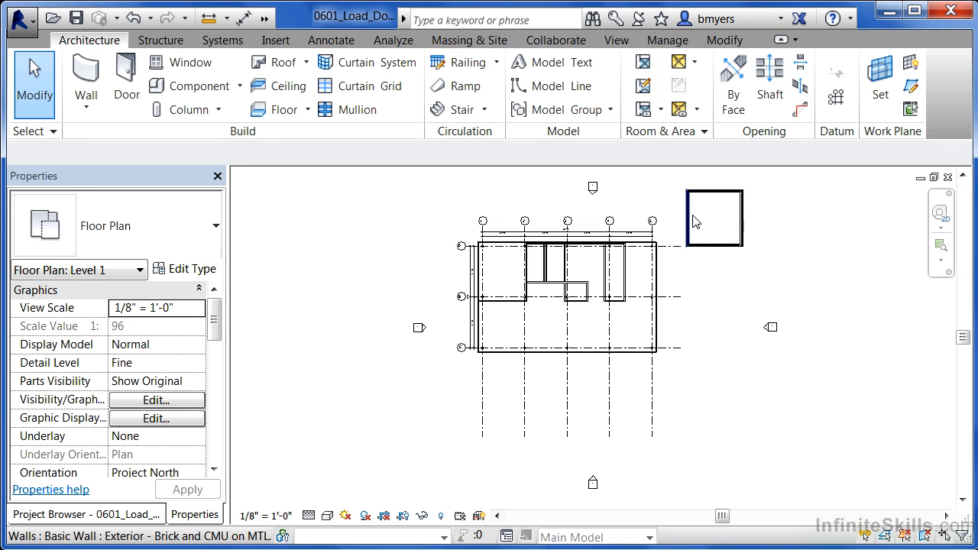
Step: Start placing a window and review the window types available in the project
scroll(722, 289, "up", 2)
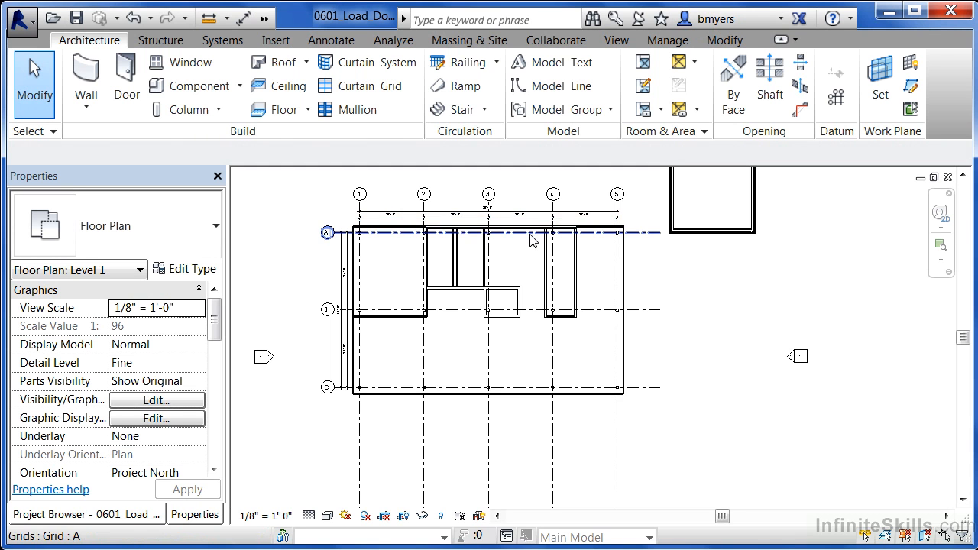
scroll(710, 339, "down", 1)
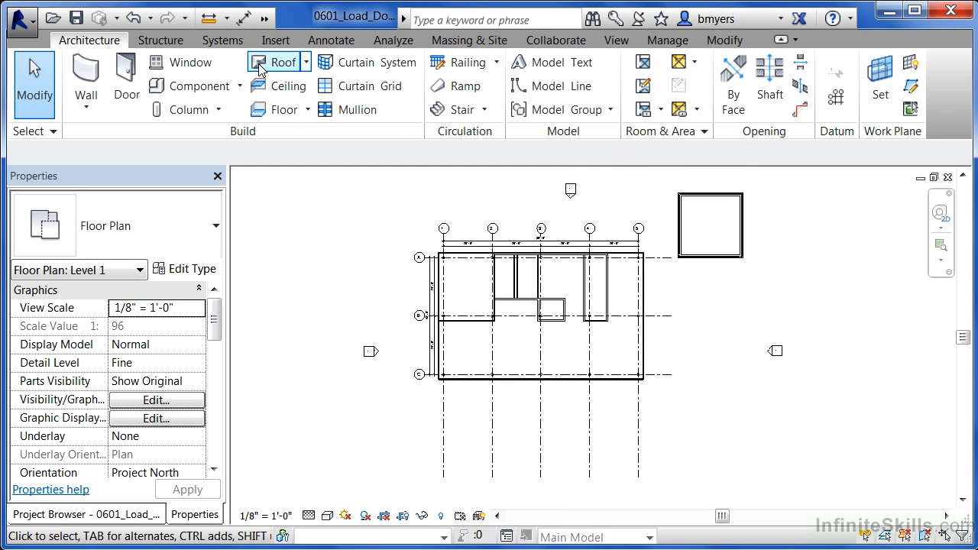
left_click(191, 67)
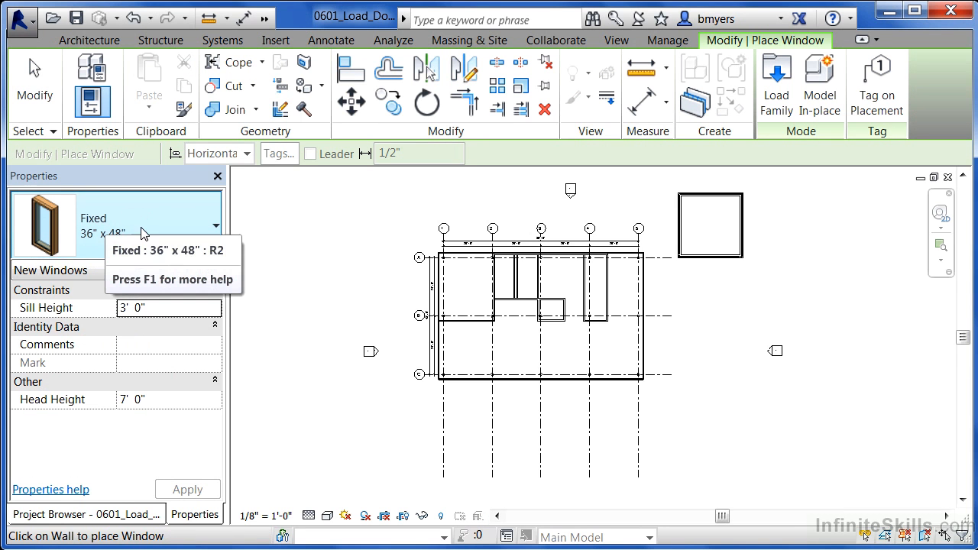
left_click(170, 217)
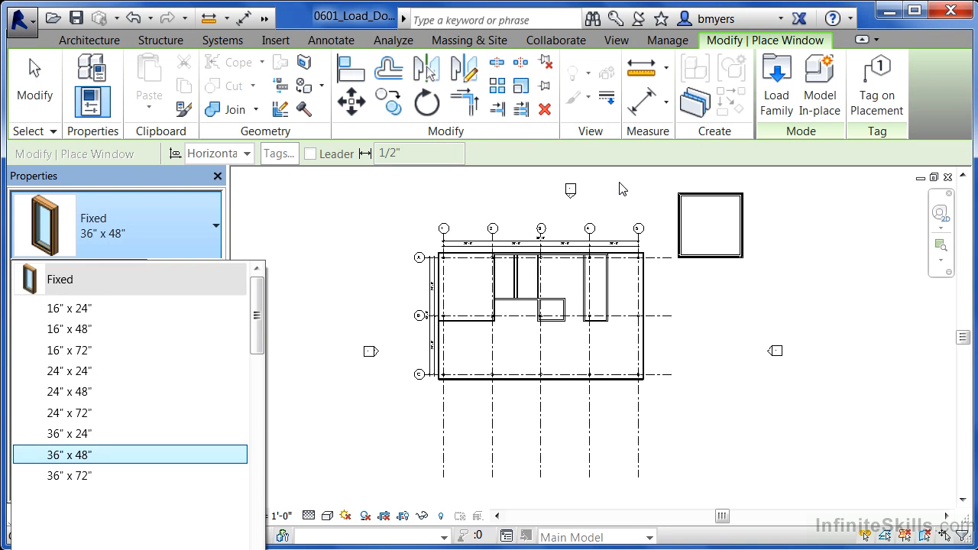
left_click(596, 164)
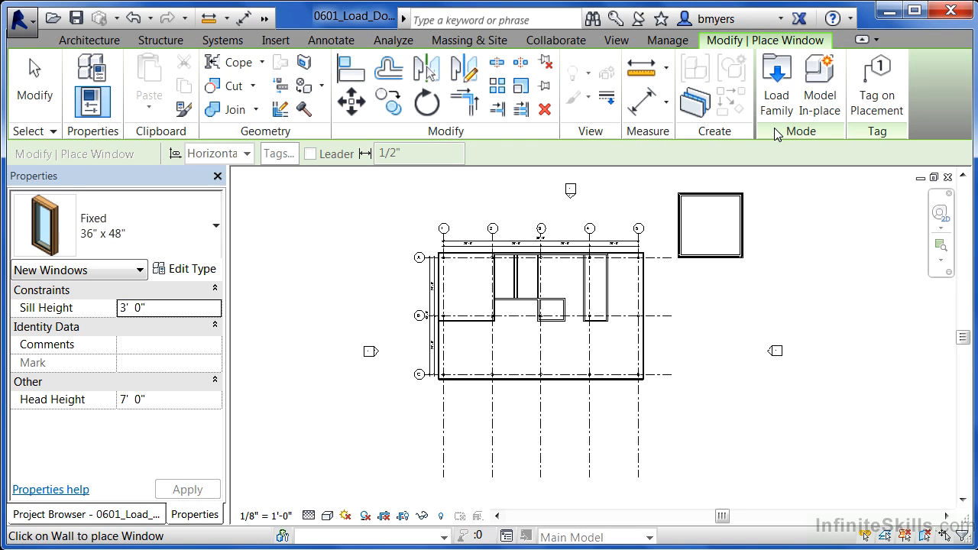
Step: Start loading another family from the library and open the Windows folder of the US Imperial library
left_click(276, 41)
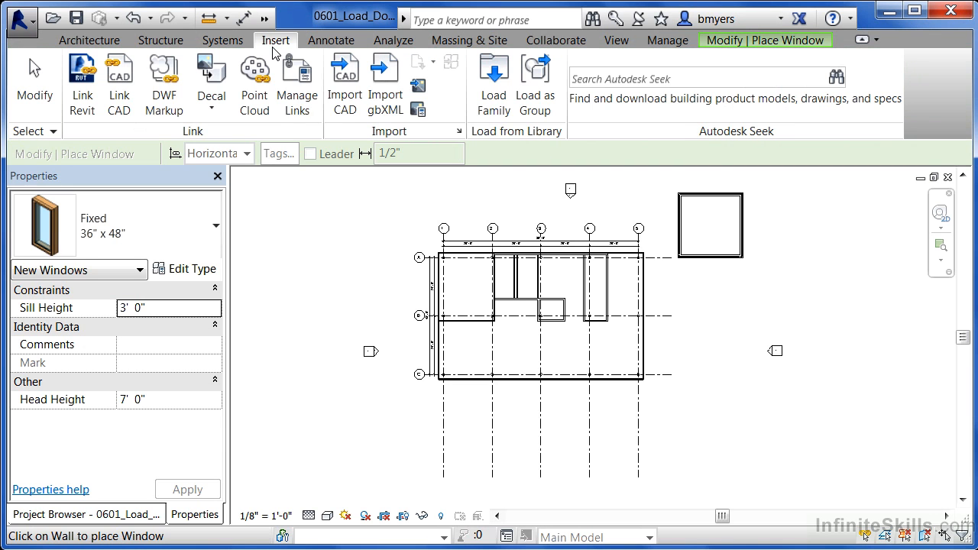
left_click(502, 103)
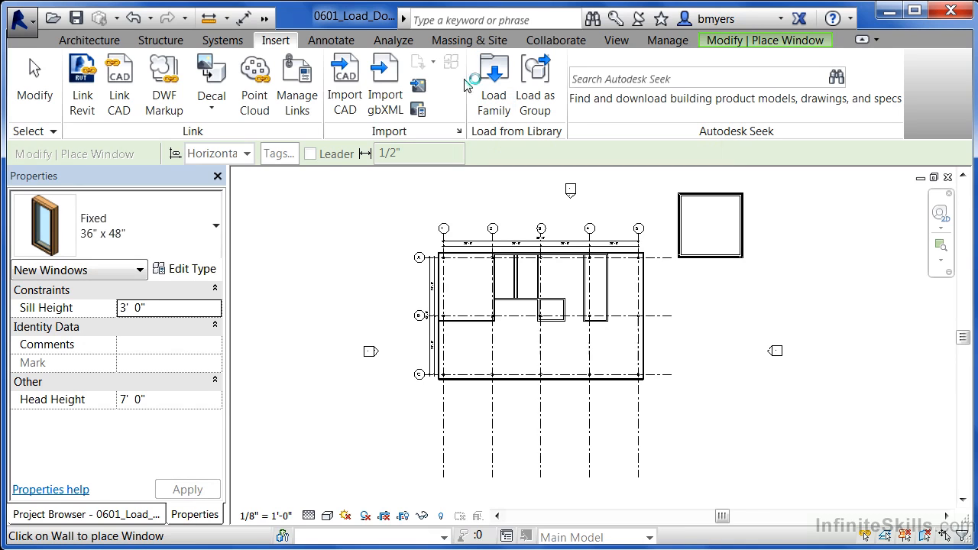
left_click(503, 106)
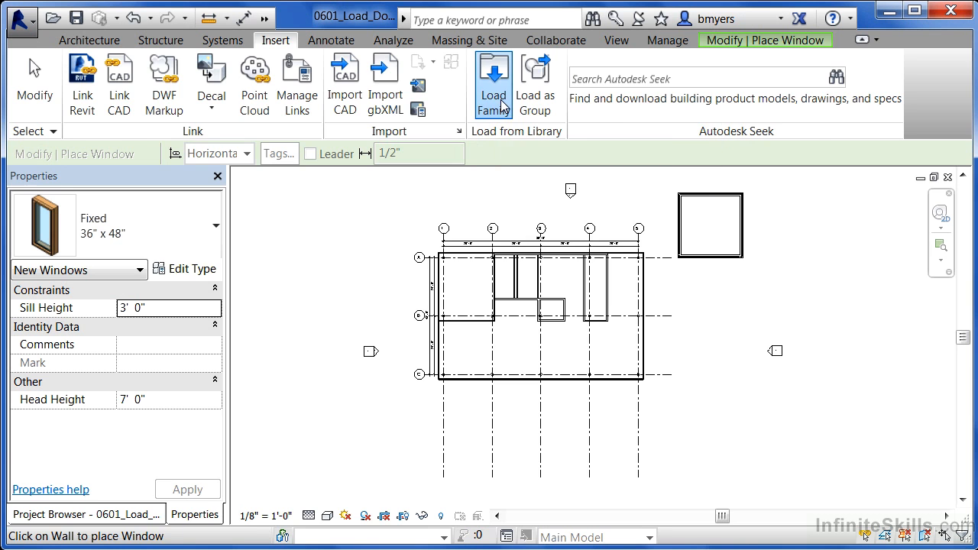
left_click_drag(681, 187, 681, 352)
left_click(334, 380)
double_click(334, 380)
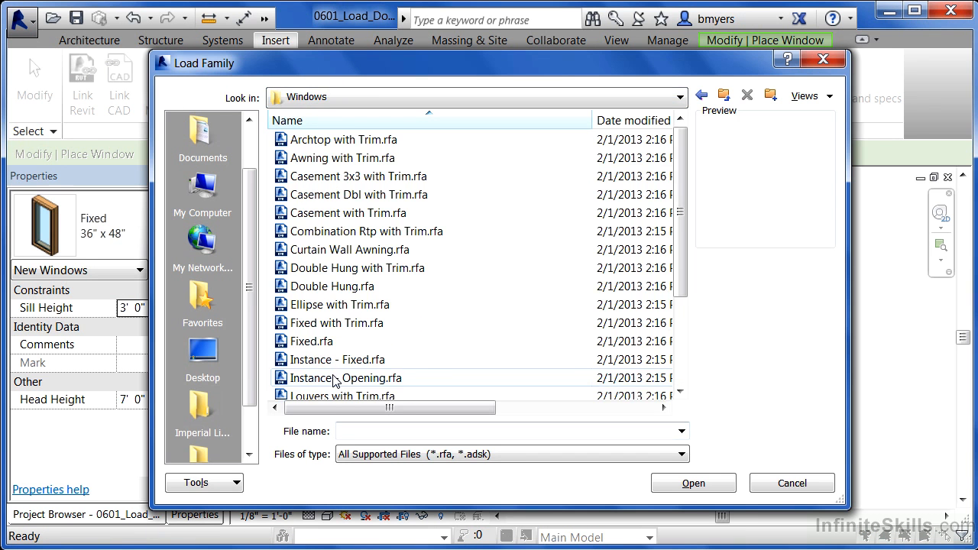
Step: Compare the previews of the two double-hung windows, load Double Hung with Trim.rfa into the project, and leave window placement
left_click_drag(680, 168, 681, 205)
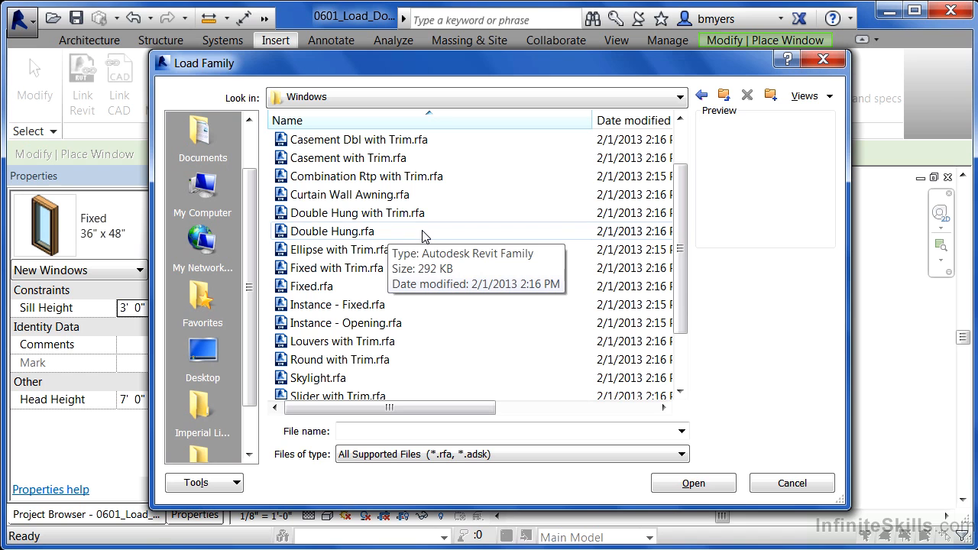
left_click(373, 231)
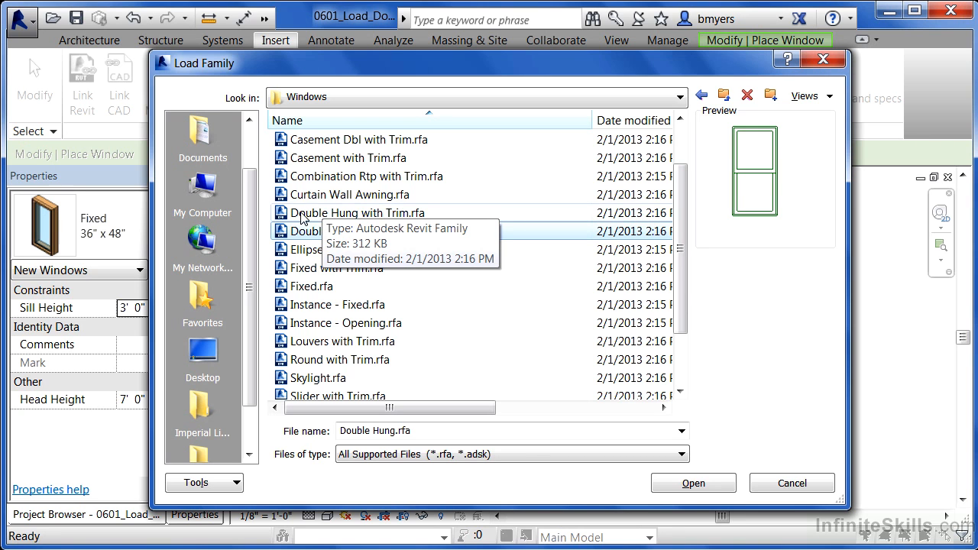
left_click(329, 214)
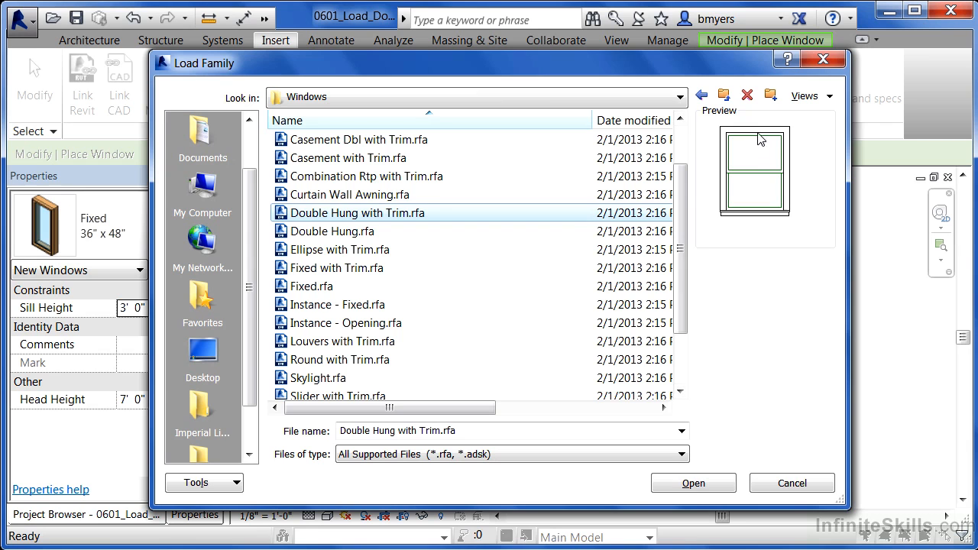
left_click(350, 234)
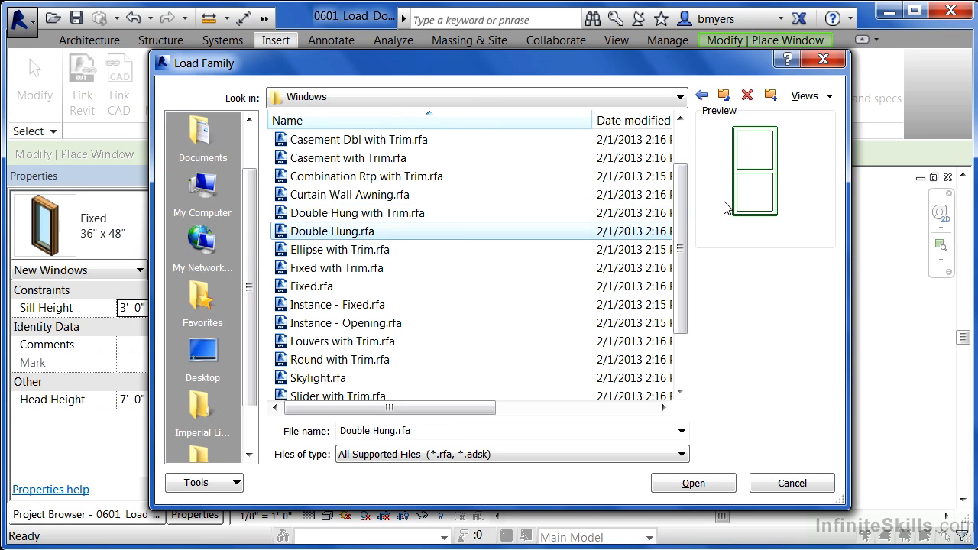
left_click(351, 215)
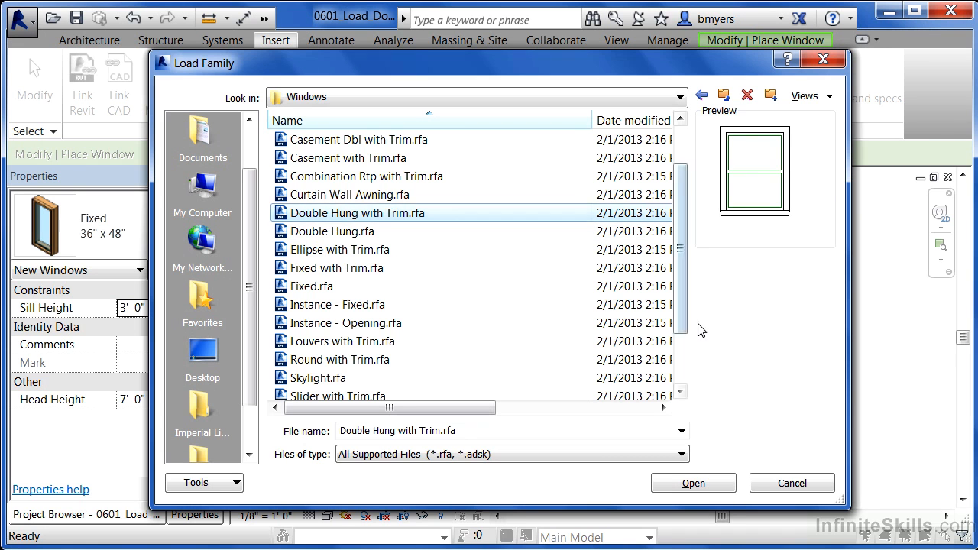
left_click(688, 489)
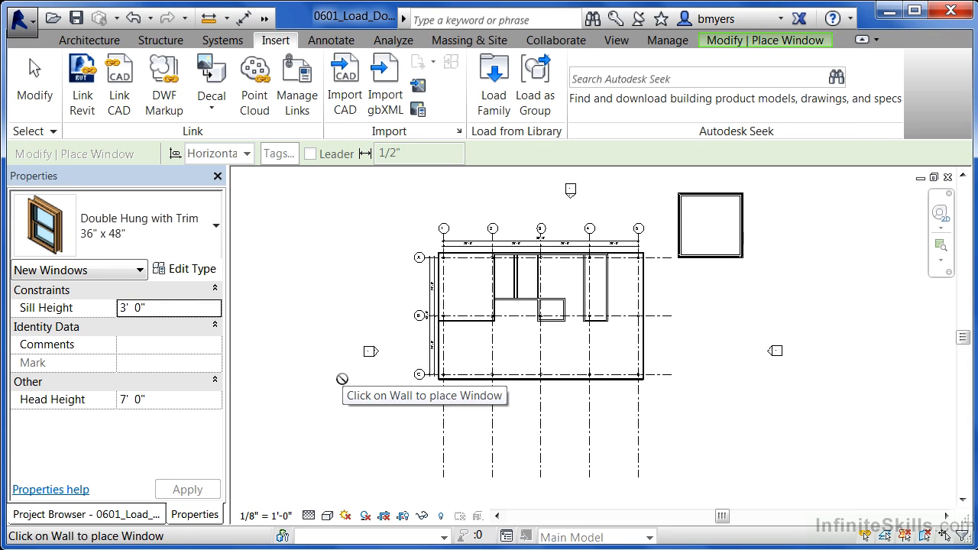
key("Escape")
key("Escape")
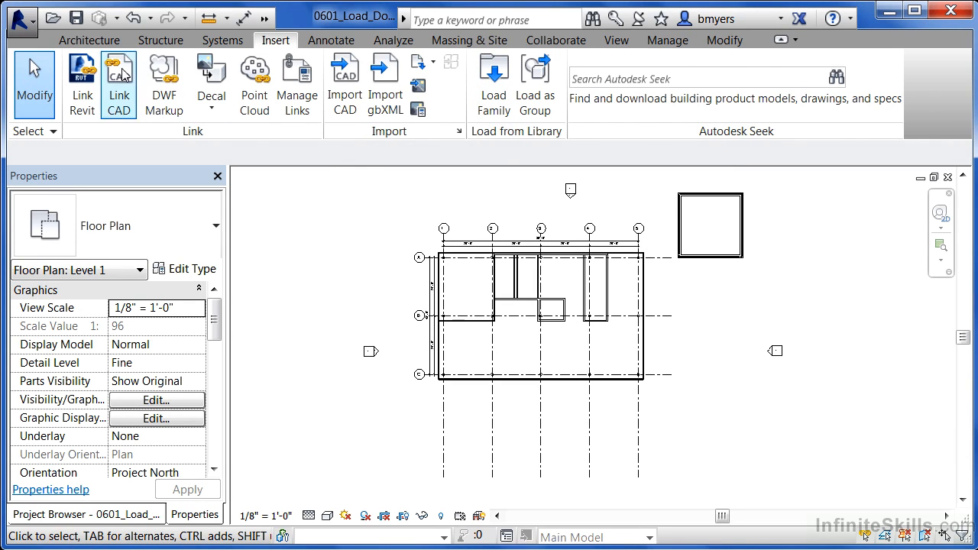
Step: Start placing a door so that a door family can be loaded directly from the placement command
left_click(106, 46)
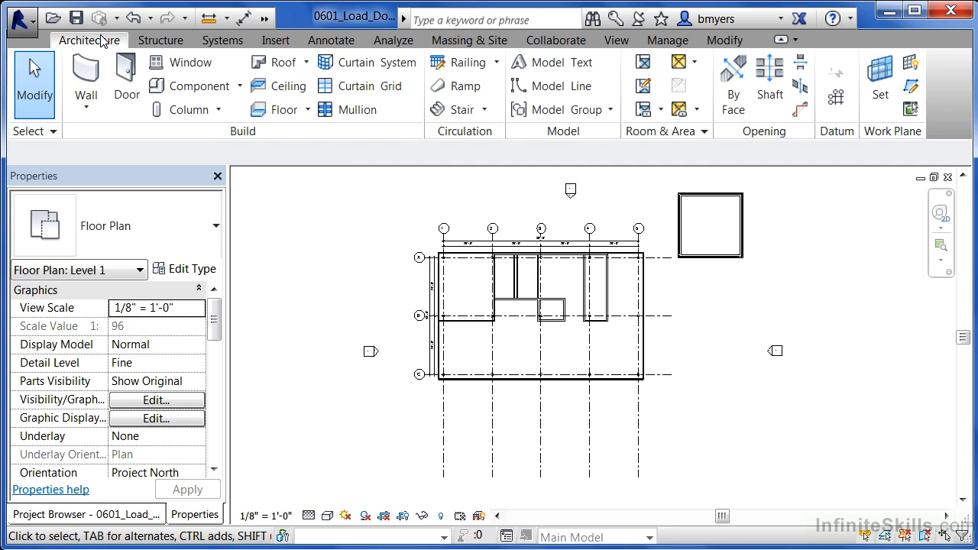
left_click(127, 80)
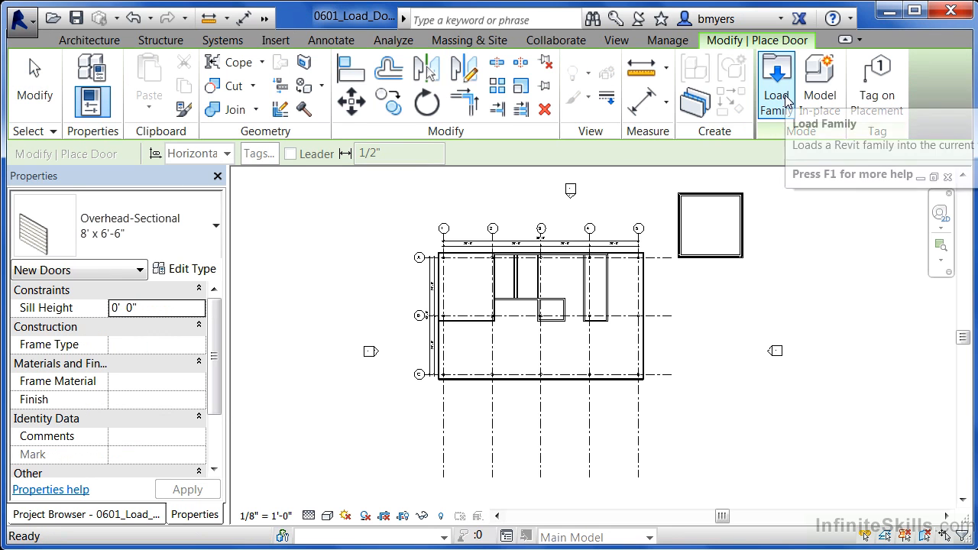